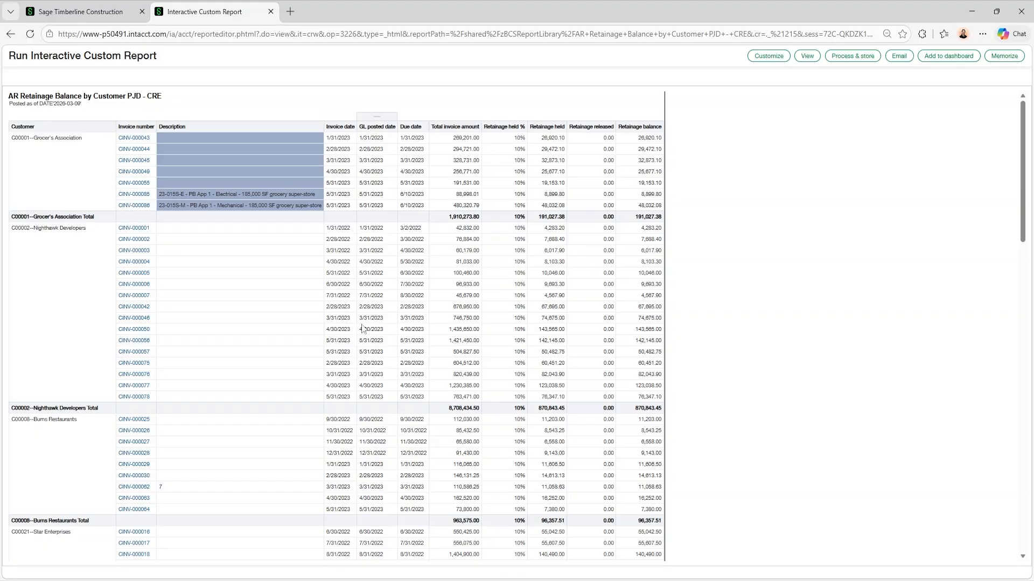
Step: Open the AR Retainage Balance by Customer PJD - CRE report for editing from the Interactive Custom Reports list in Sage Timeline Construction
click(87, 3)
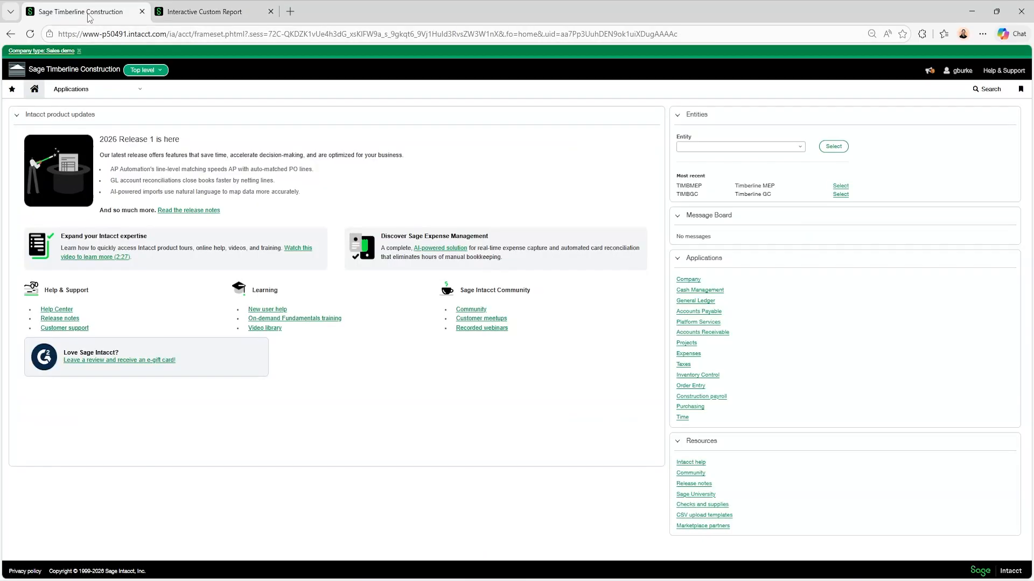
click(89, 91)
mouse_move(81, 156)
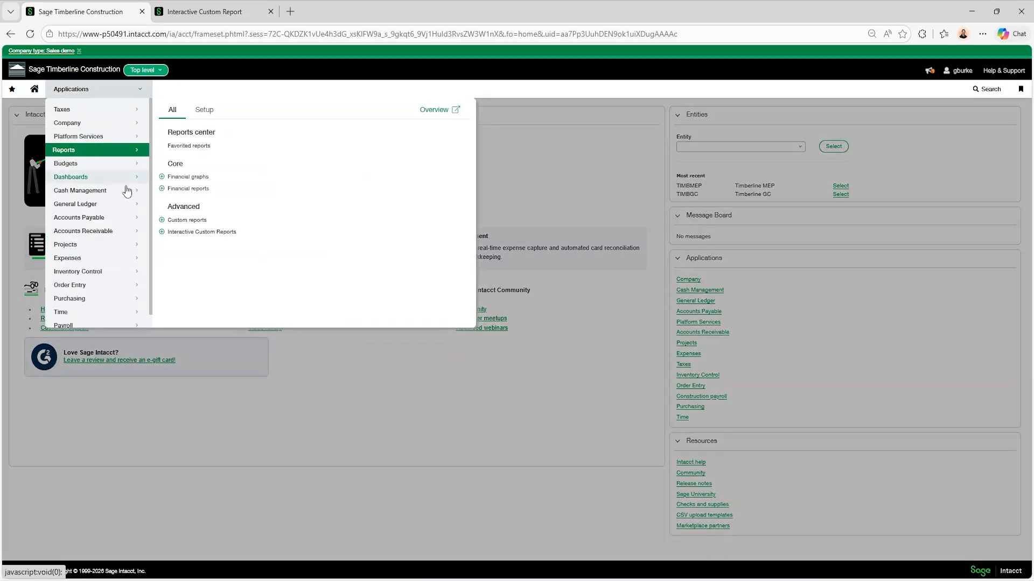
click(198, 232)
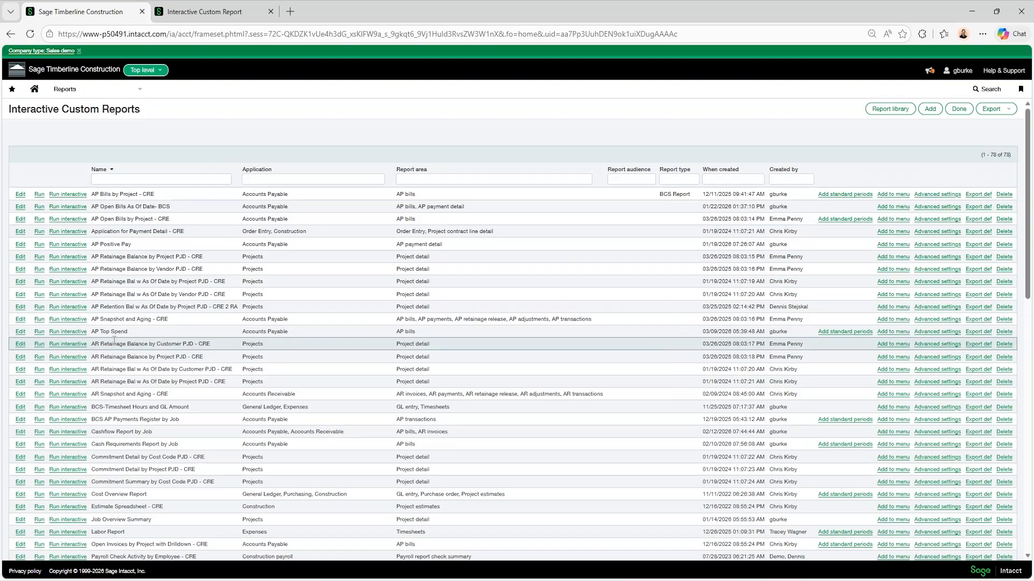
click(19, 345)
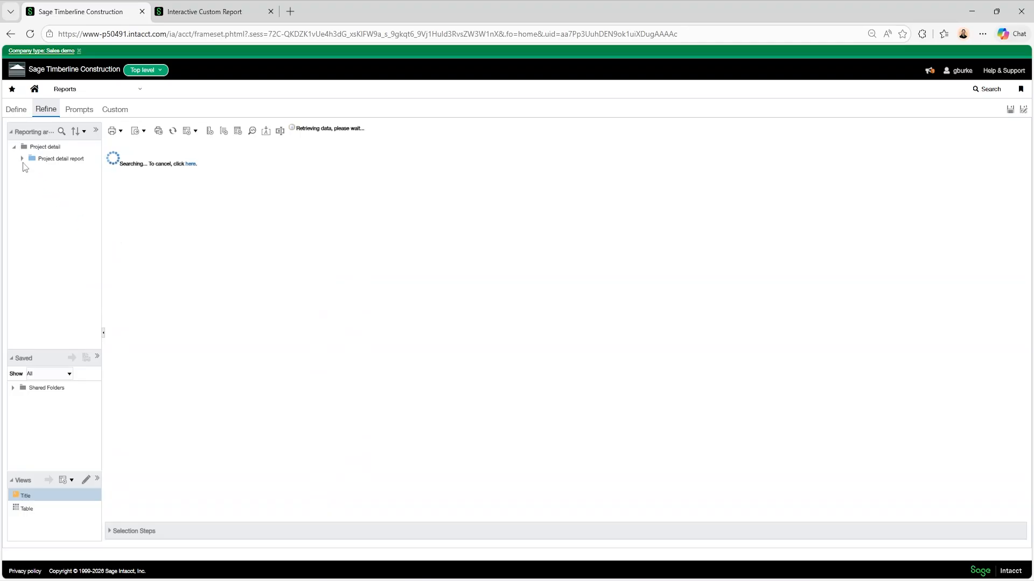
Step: Look through the attributes of the Project detail report, widening the reporting areas list to read the field names
click(22, 159)
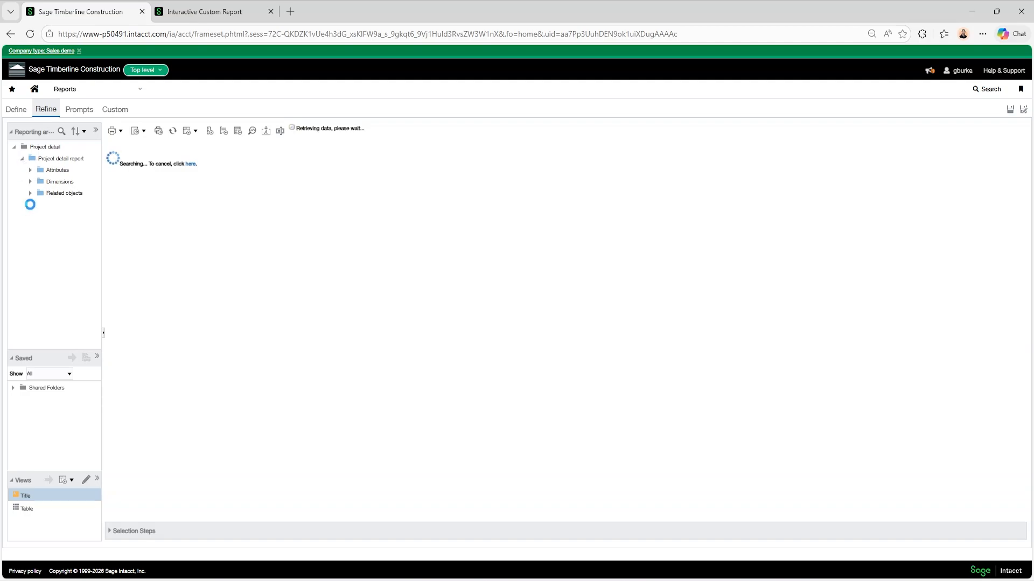
click(30, 170)
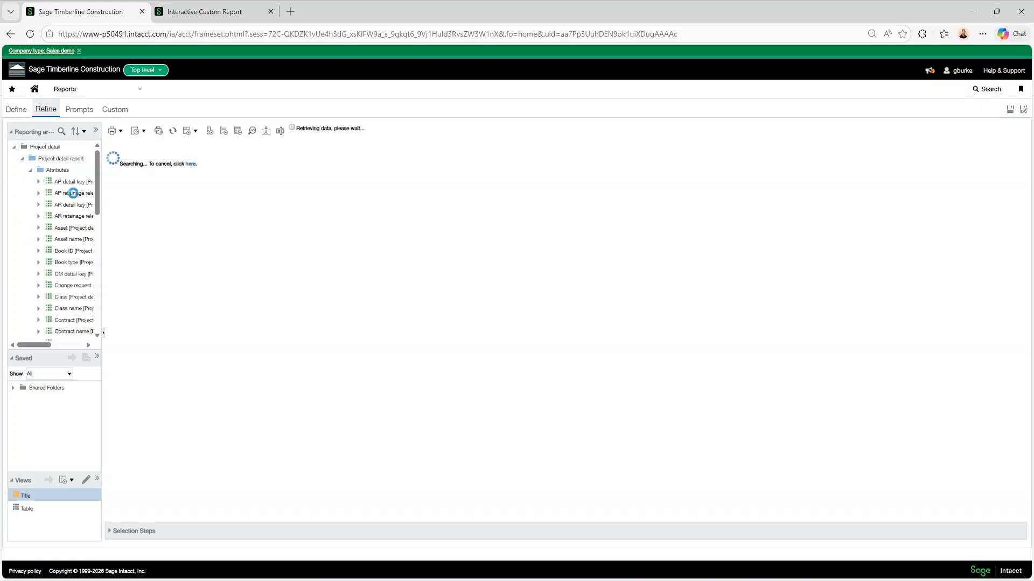
drag(102, 233, 180, 244)
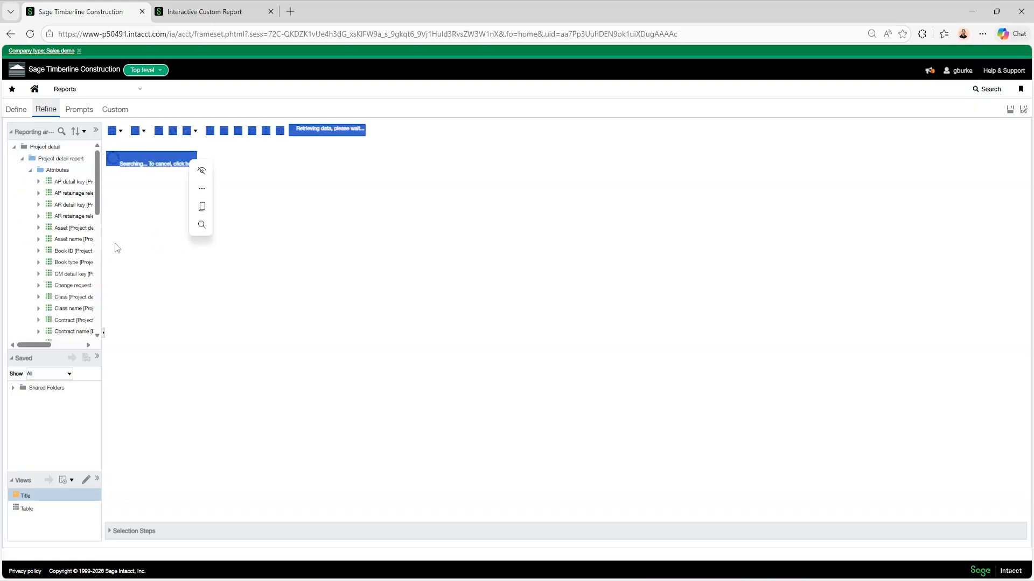
scroll(64, 237, down, 2)
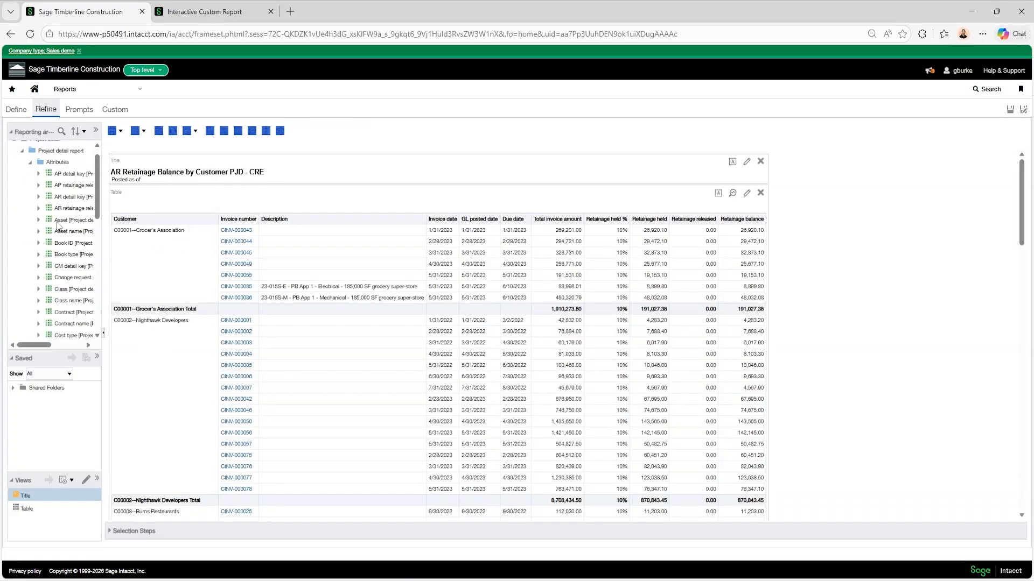
scroll(63, 237, down, 4)
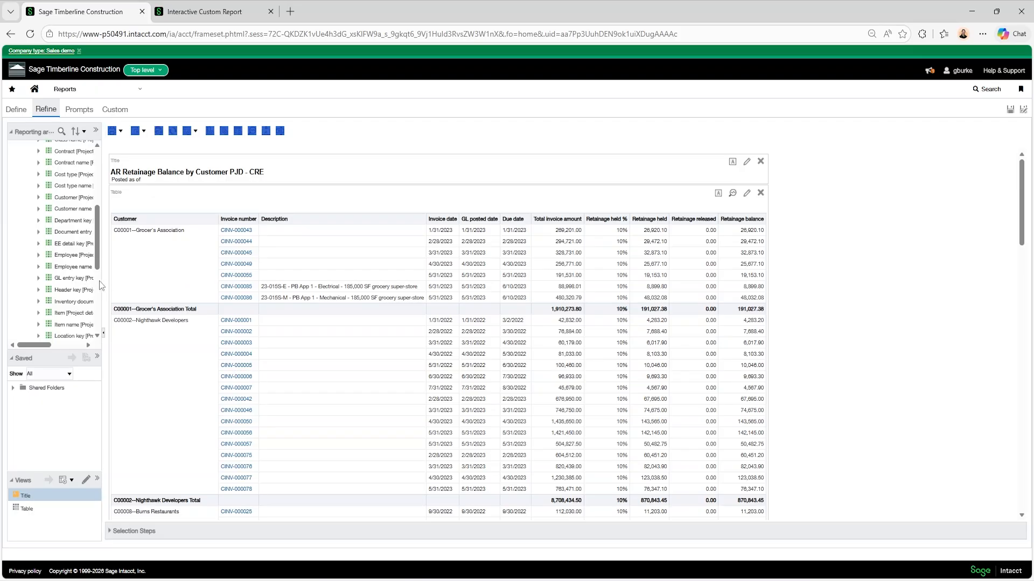
drag(103, 281, 160, 283)
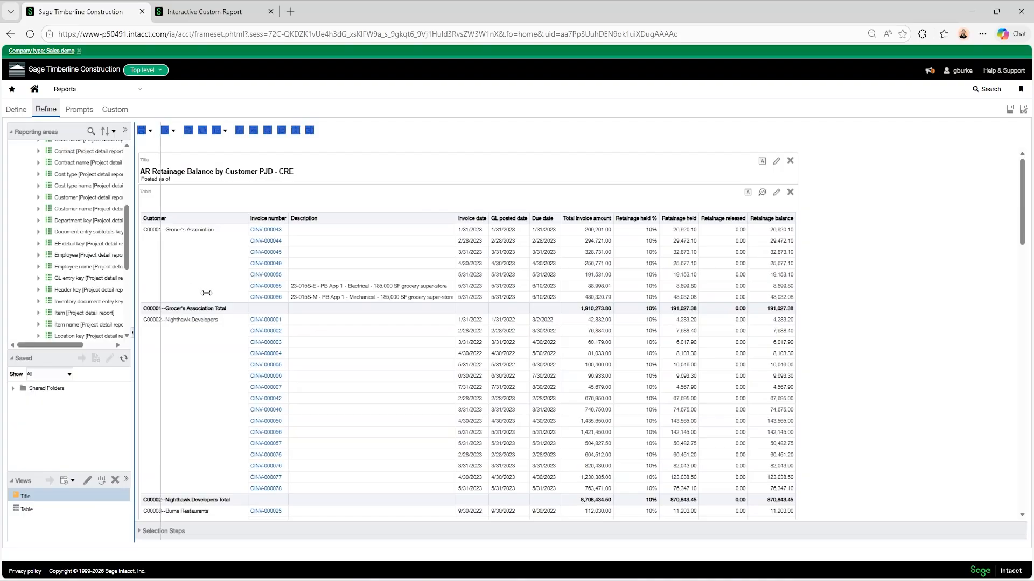
scroll(71, 247, down, 2)
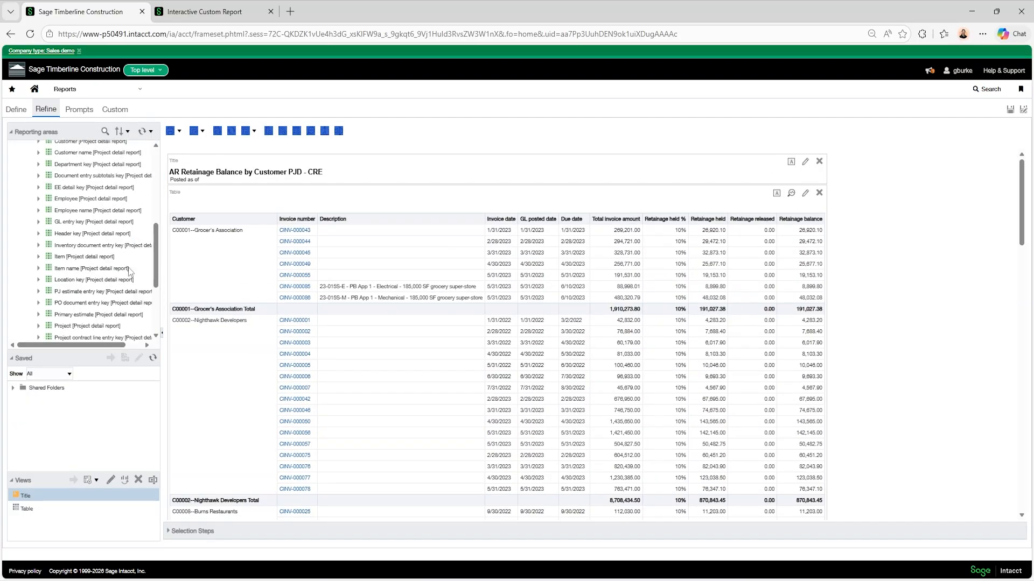
scroll(99, 288, down, 3)
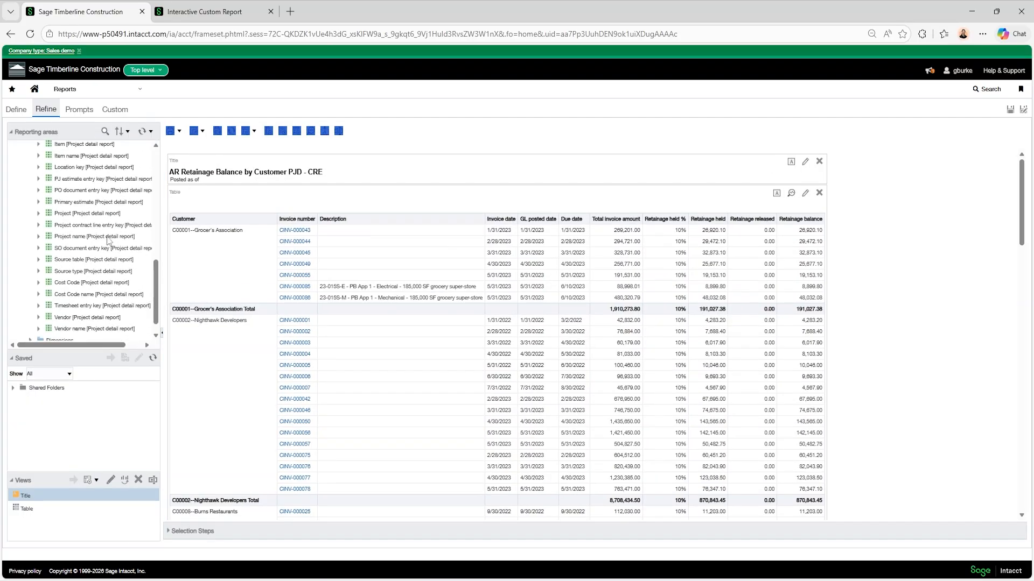
scroll(108, 242, down, 1)
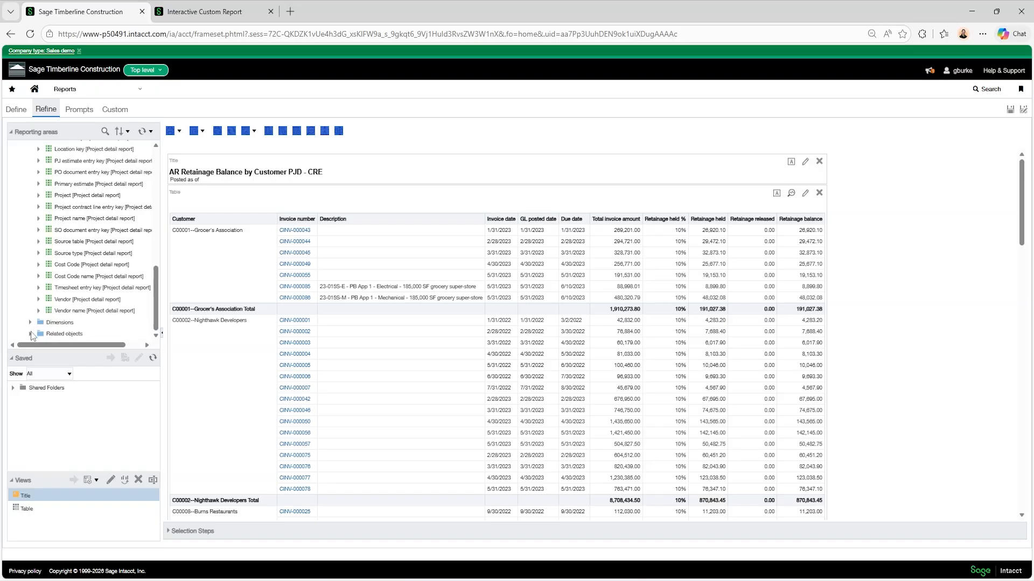
Step: Add the Reference number field from the AR record, under the AR detail related object, to the report table
click(30, 335)
scroll(86, 222, down, 3)
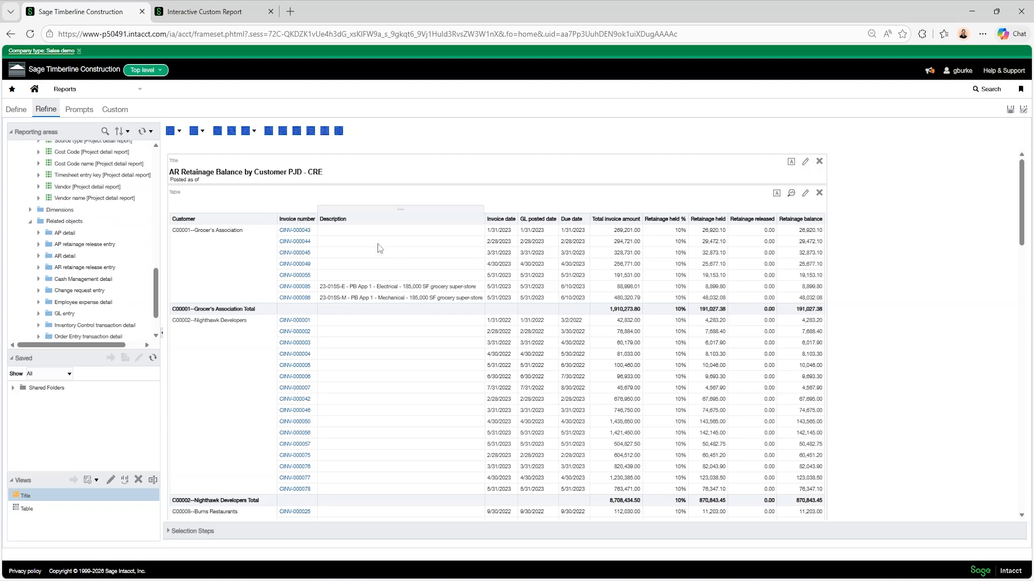
click(38, 256)
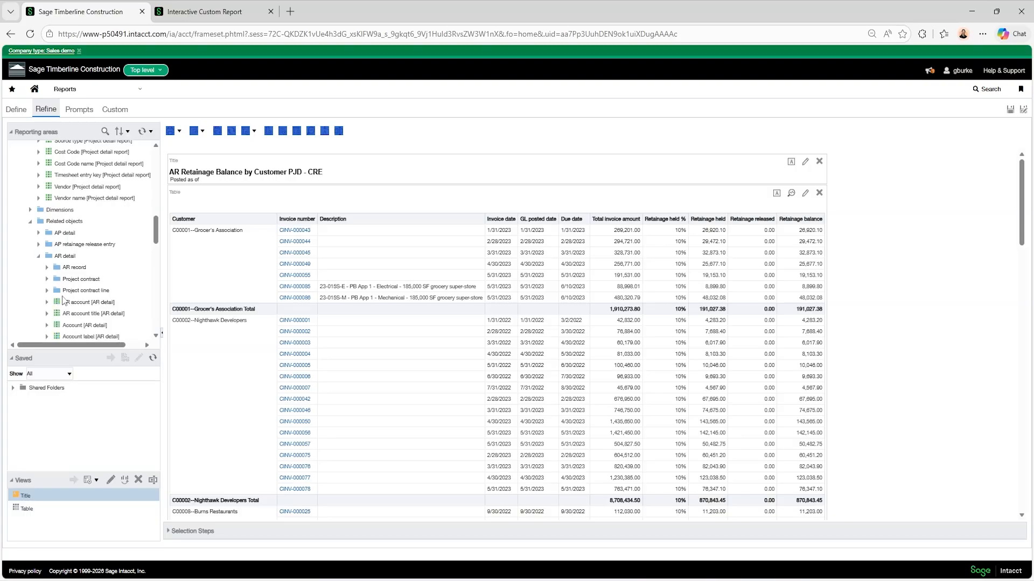
scroll(90, 279, down, 2)
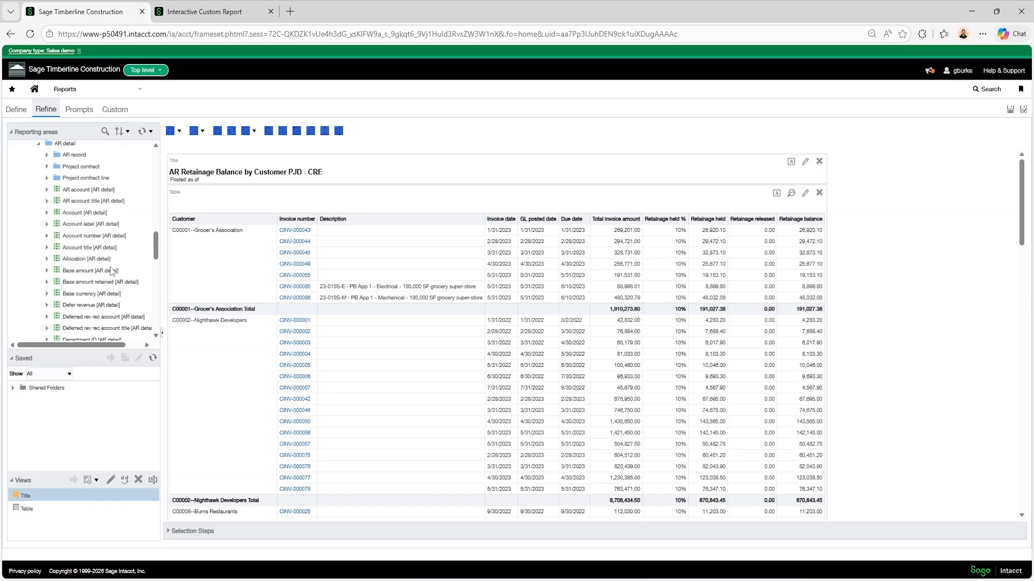
click(46, 155)
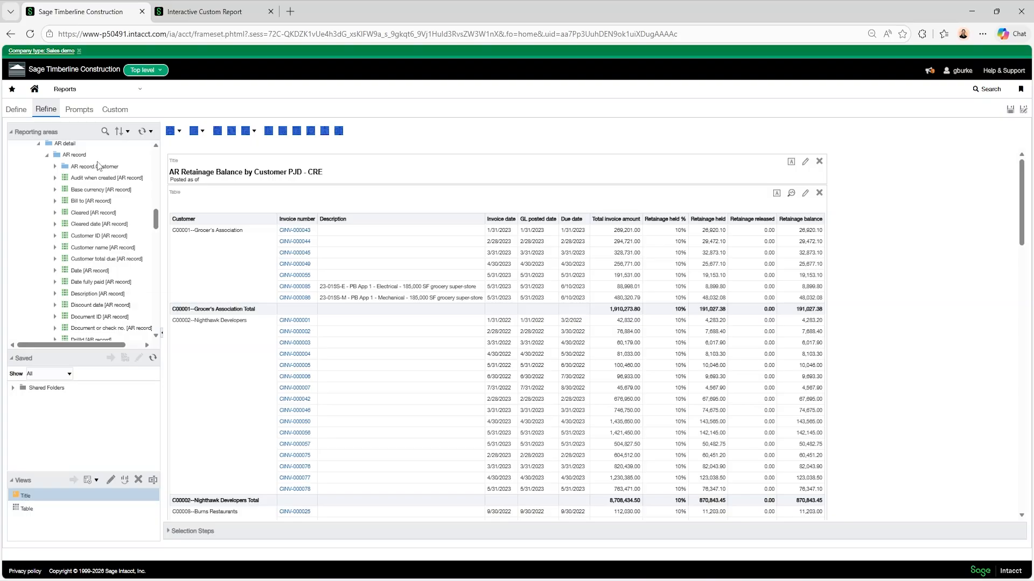
scroll(95, 183, down, 5)
scroll(94, 189, down, 2)
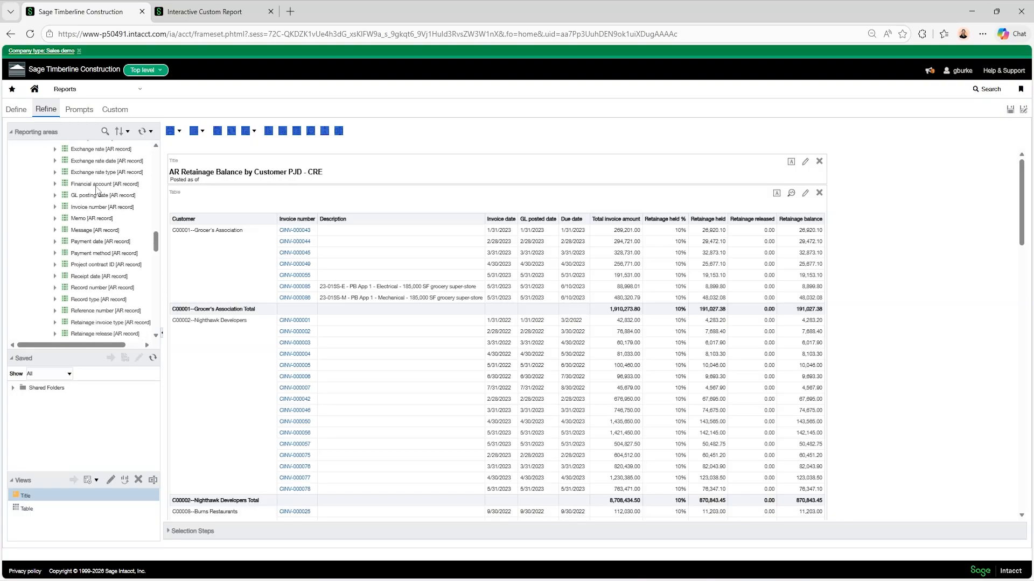
click(89, 312)
double_click(90, 312)
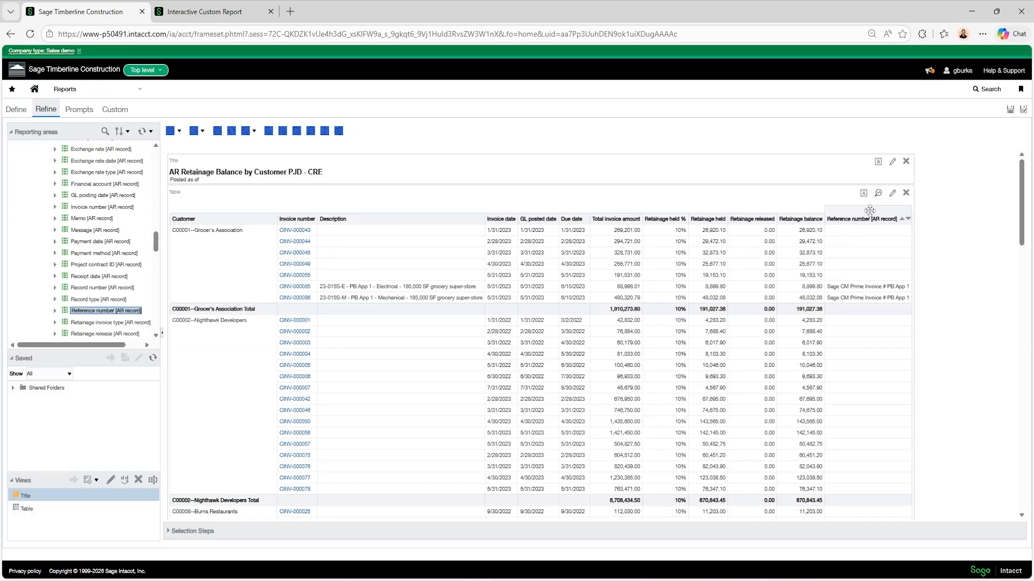
Step: Move the Reference number column between Invoice number and Description, and save the report
drag(869, 210, 325, 240)
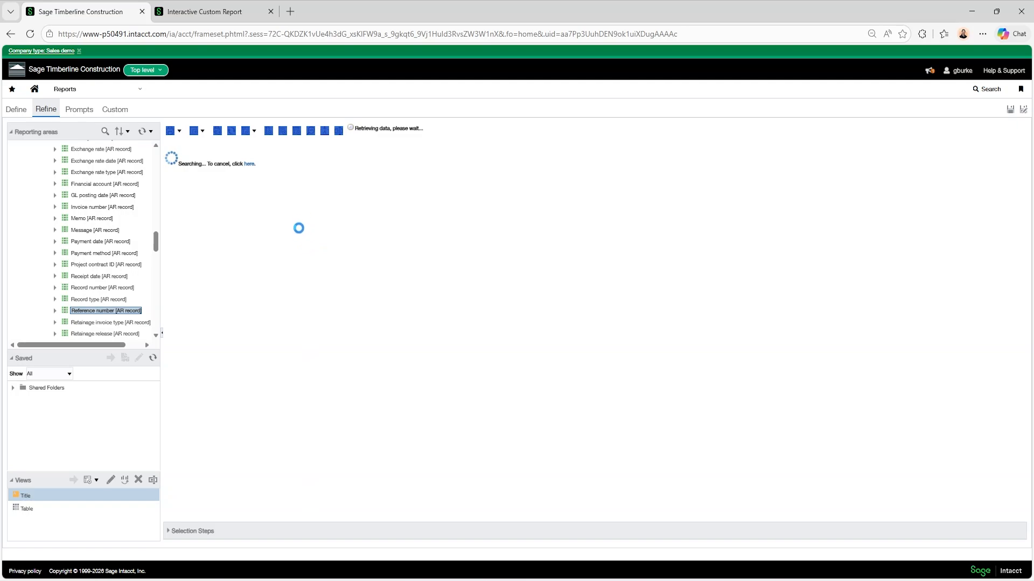
click(355, 263)
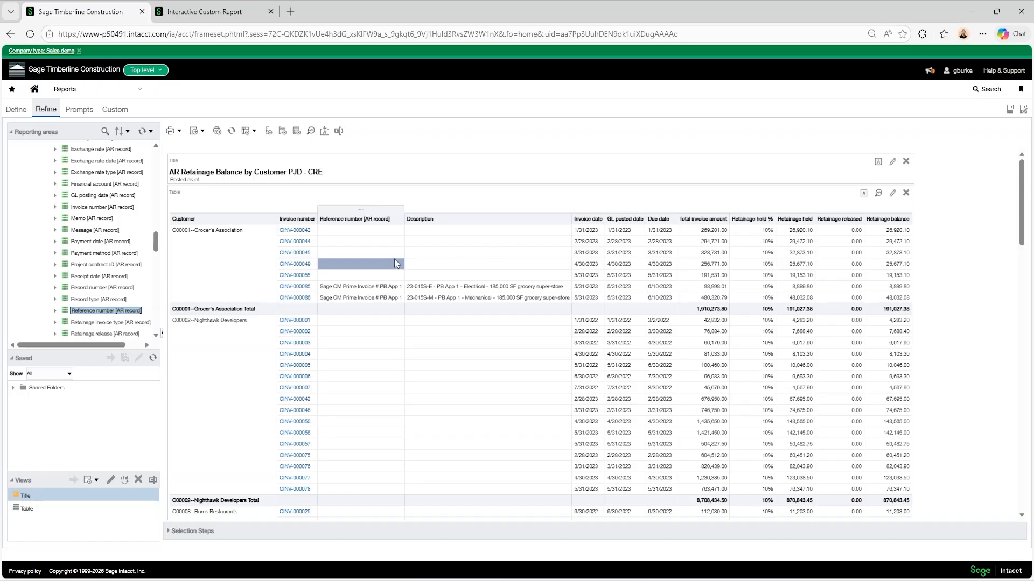
click(1011, 113)
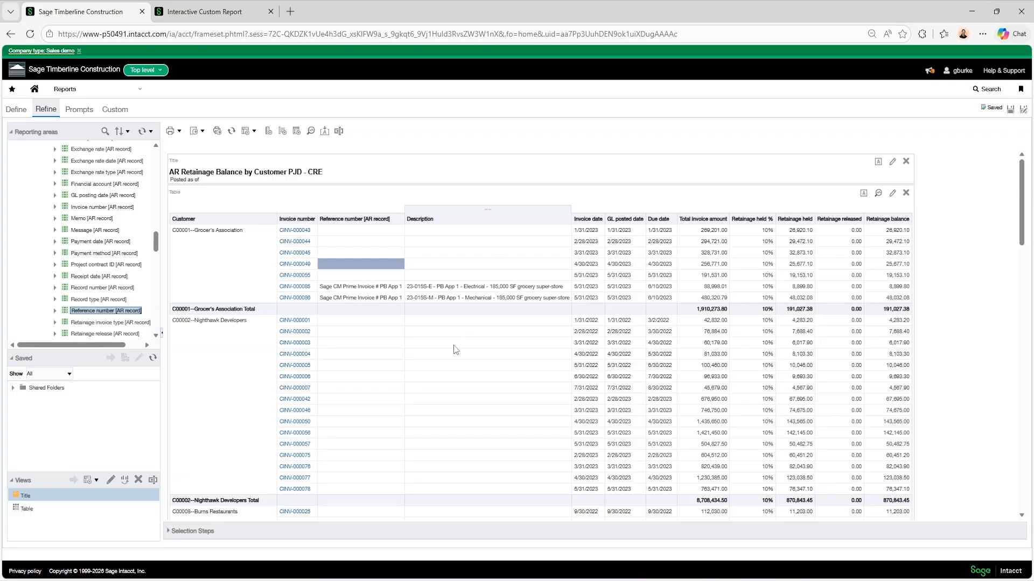
Step: Refresh the running retainage report in the other browser tab and check its Reference number column
click(222, 13)
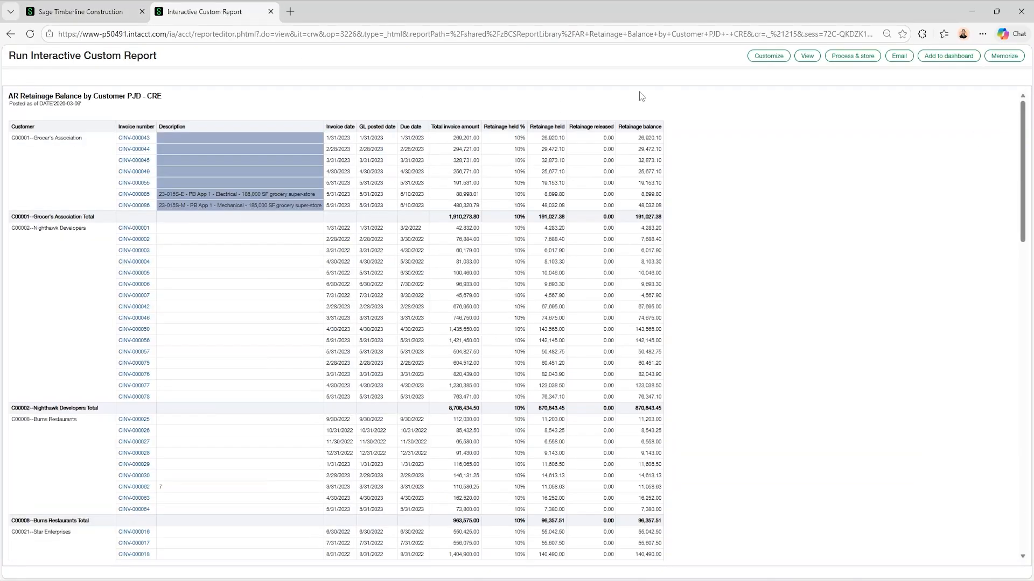
click(807, 57)
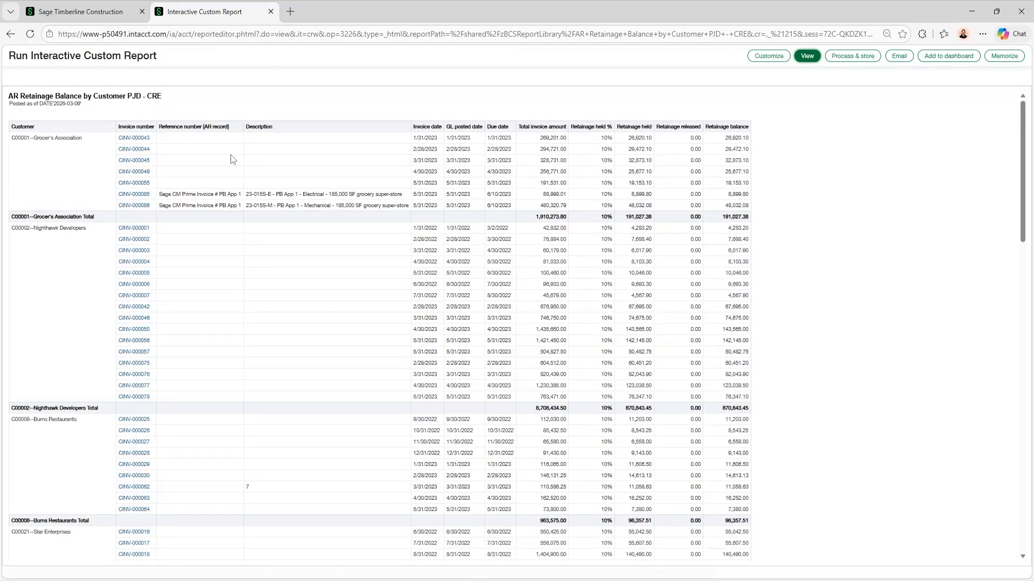
drag(227, 157, 222, 208)
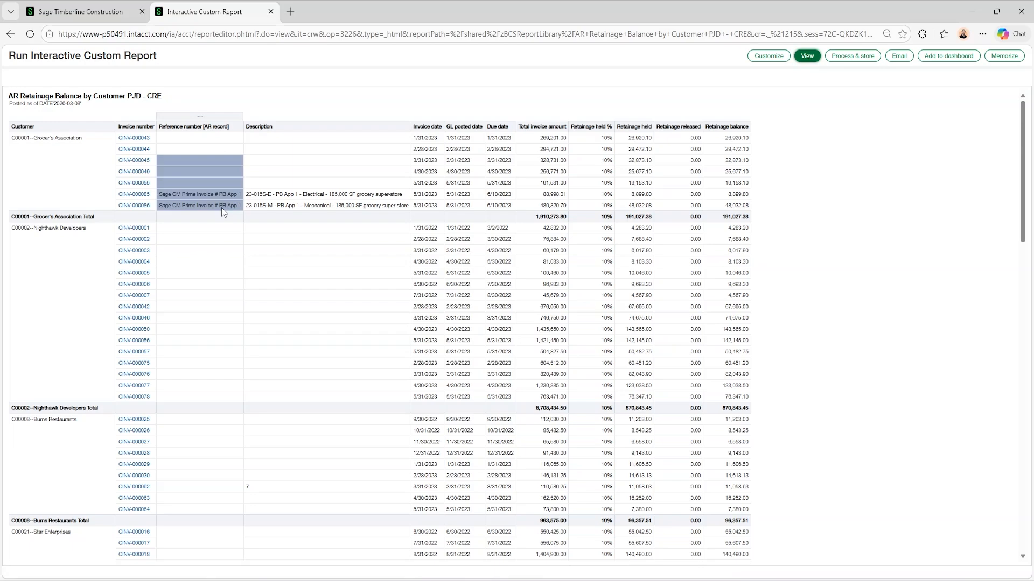
click(308, 275)
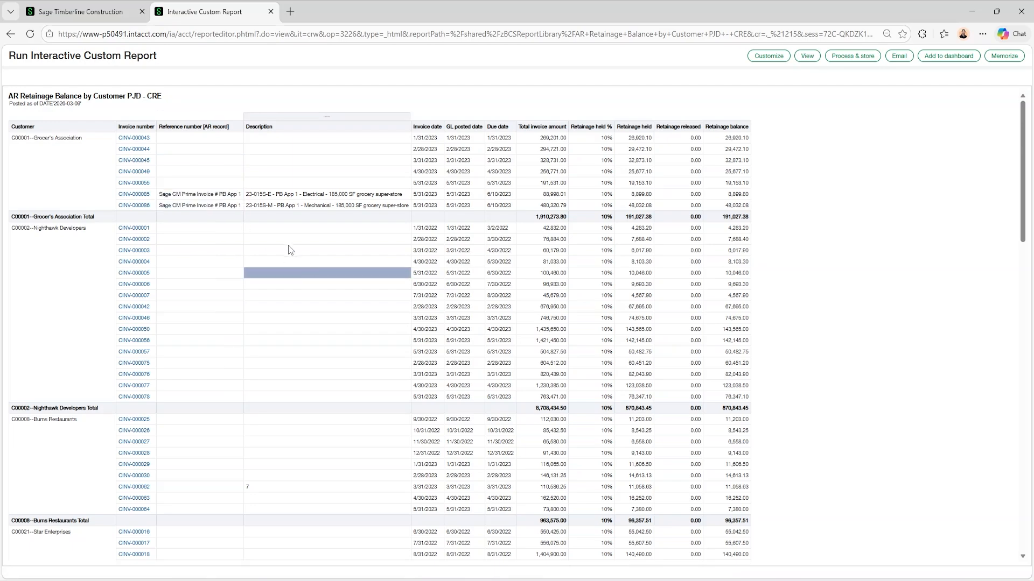
Step: Return to the report editor and examine the fields available under the Customer dimension
click(89, 8)
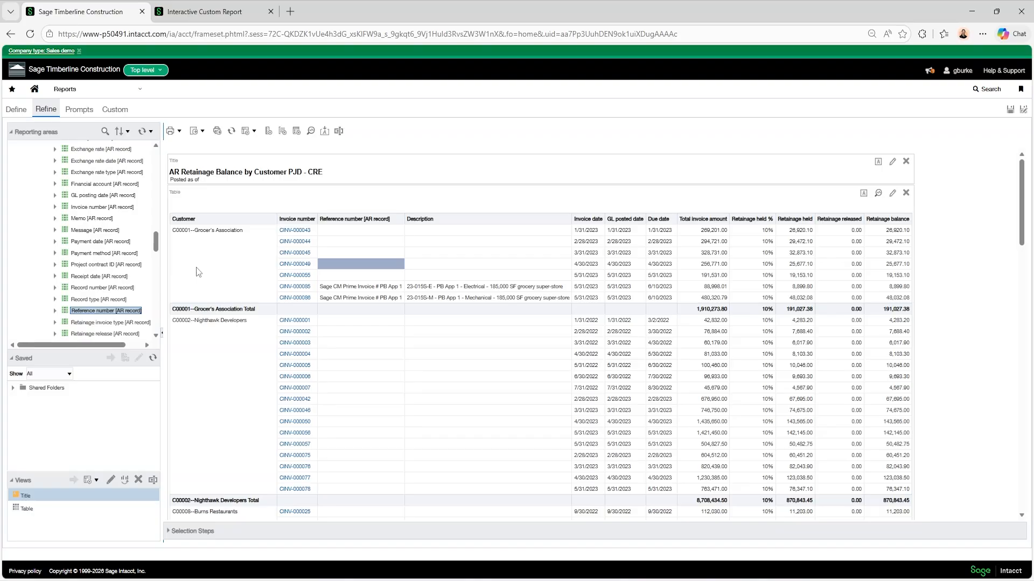
drag(196, 267, 525, 365)
click(525, 365)
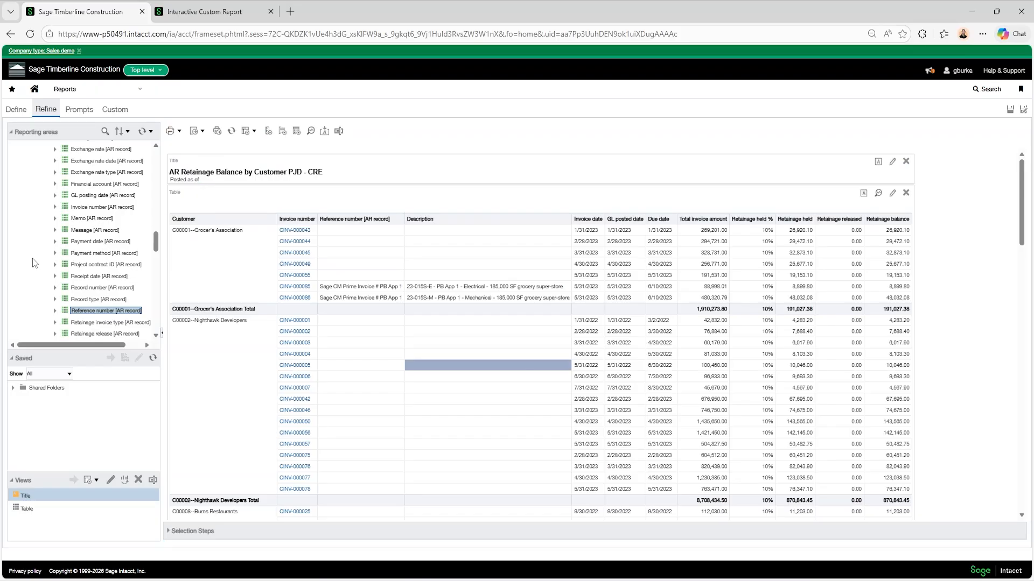
scroll(50, 249, up, 3)
scroll(44, 256, up, 5)
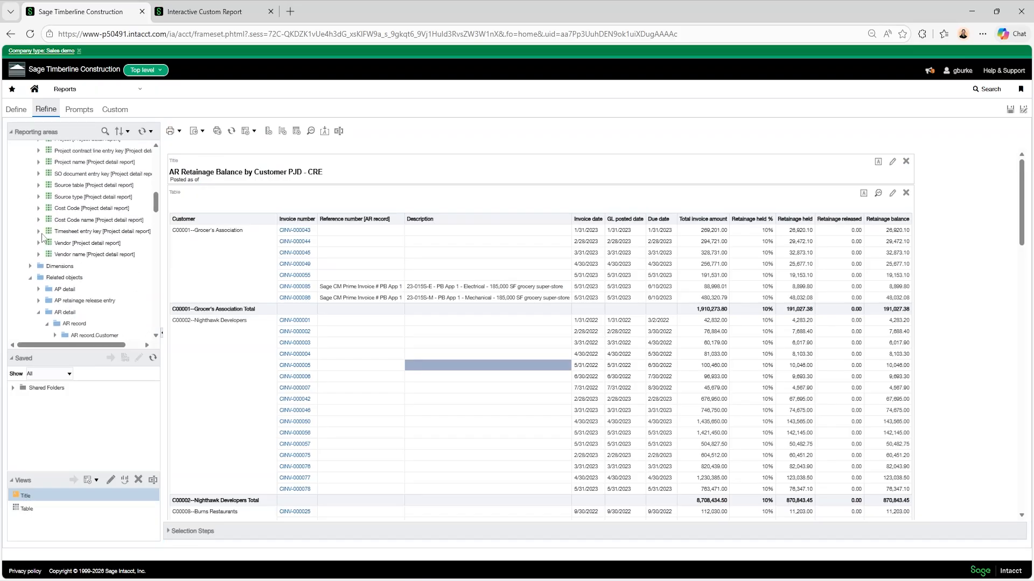
click(29, 266)
scroll(54, 253, down, 2)
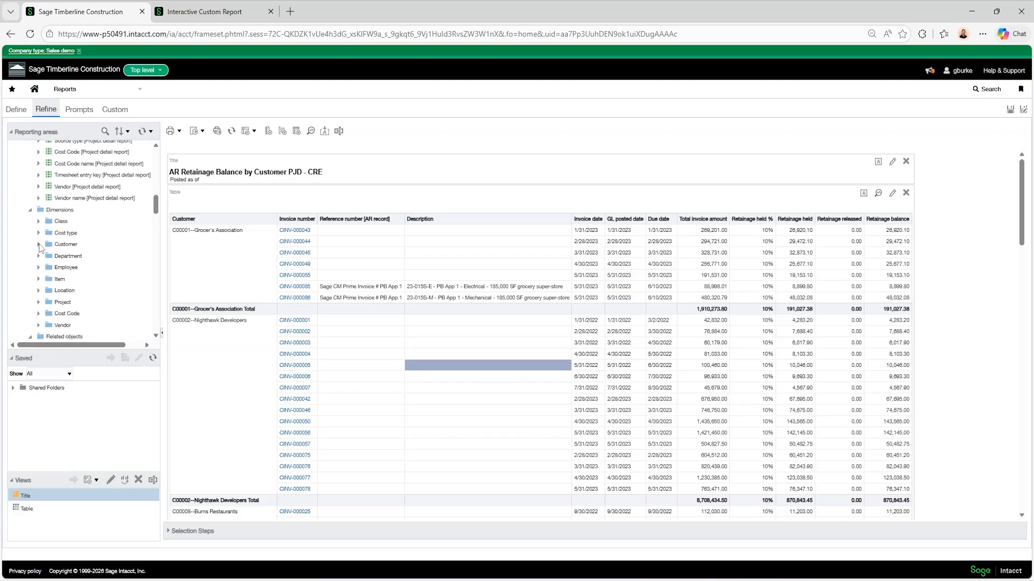
click(38, 244)
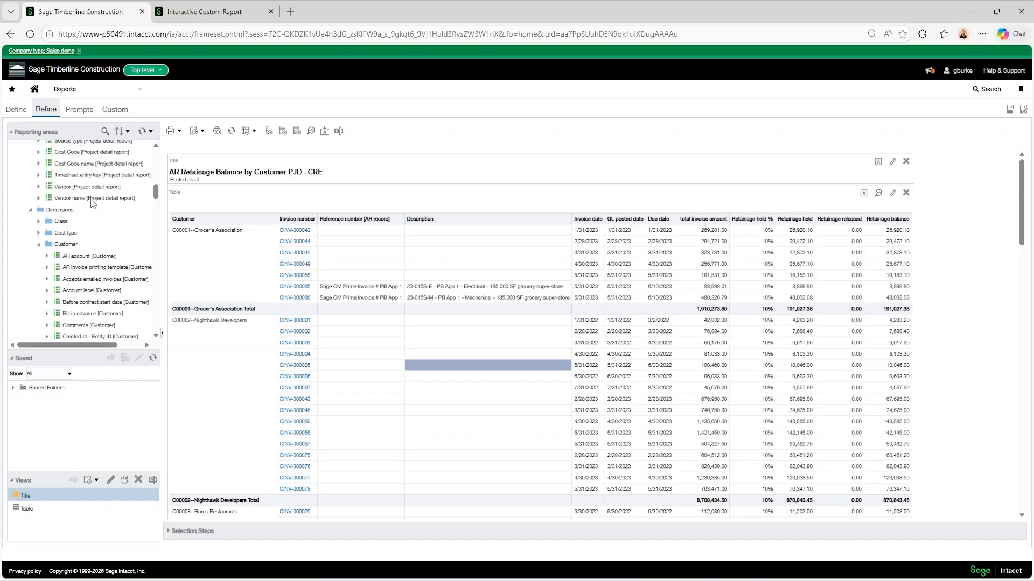
scroll(97, 186, down, 2)
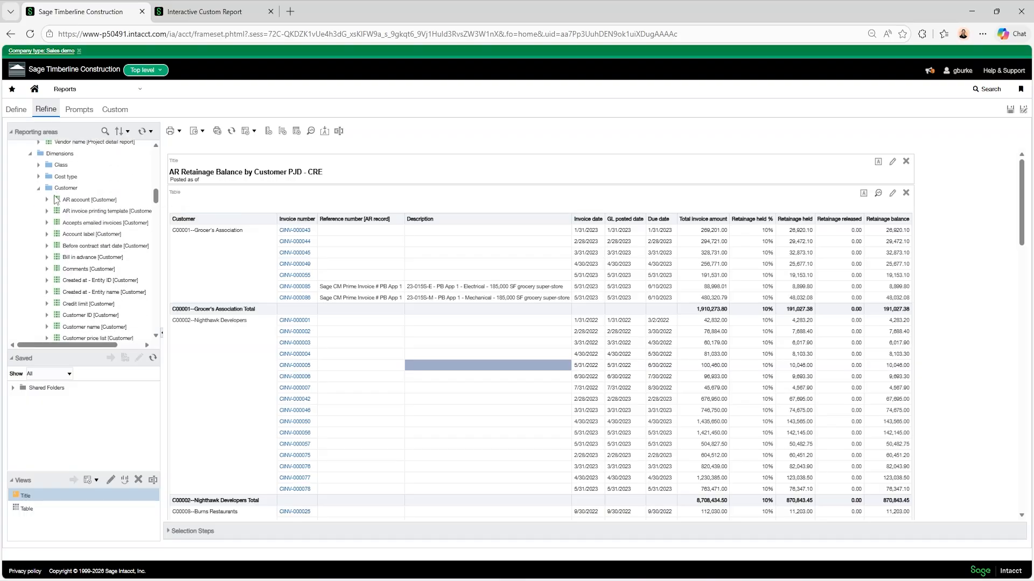
scroll(56, 200, down, 2)
scroll(81, 205, down, 4)
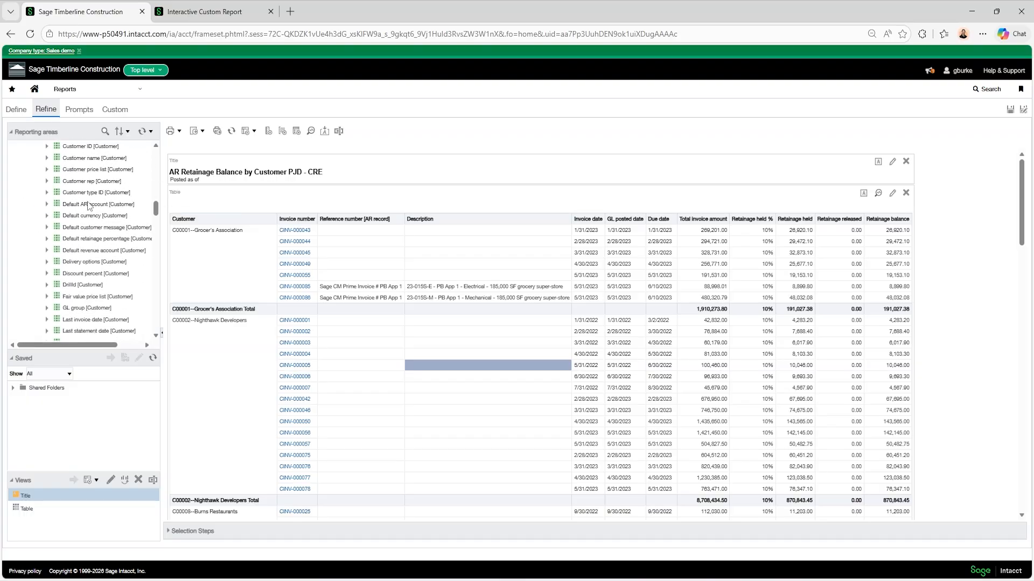
scroll(90, 242, down, 4)
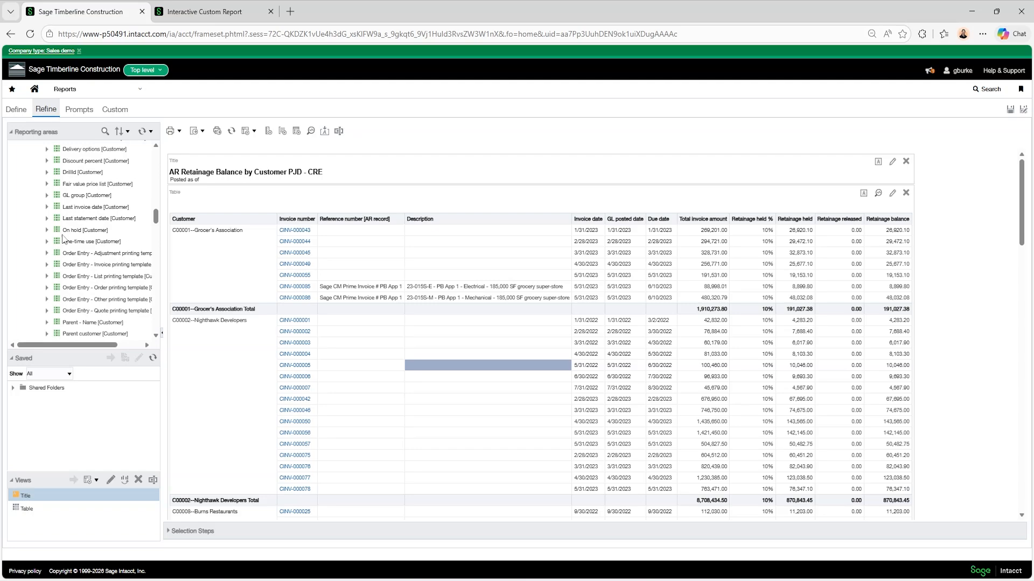
scroll(81, 247, down, 4)
scroll(98, 306, down, 2)
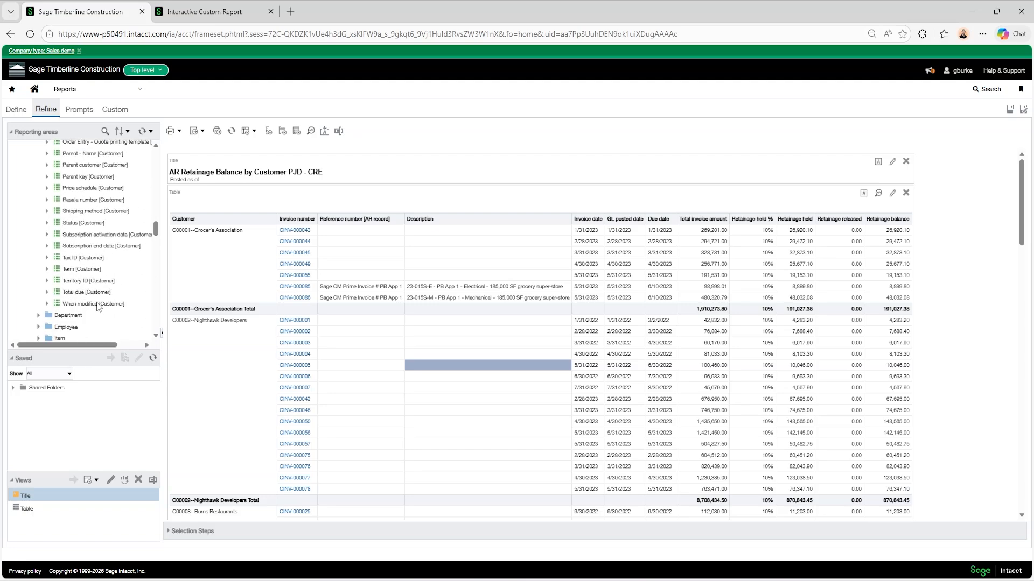
Step: Add the customer's Term field to the report table, place it between Customer and Invoice number, and save the report
double_click(81, 269)
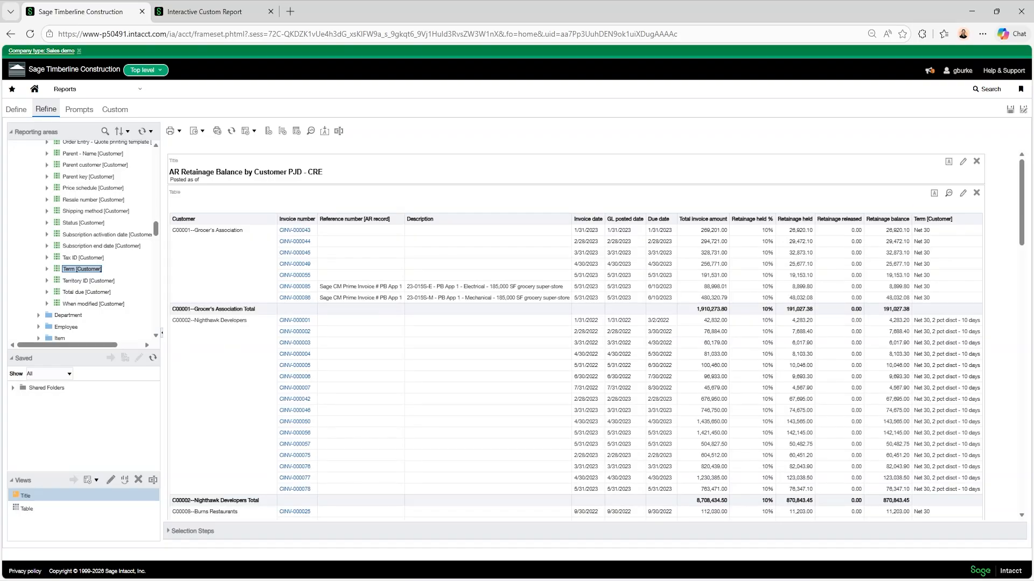
drag(942, 210, 312, 241)
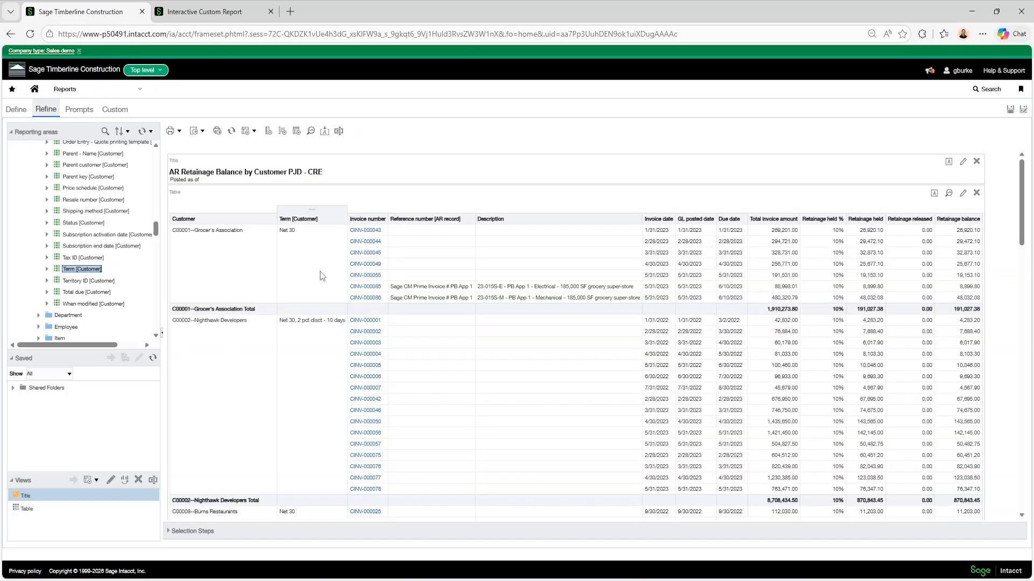
click(1010, 111)
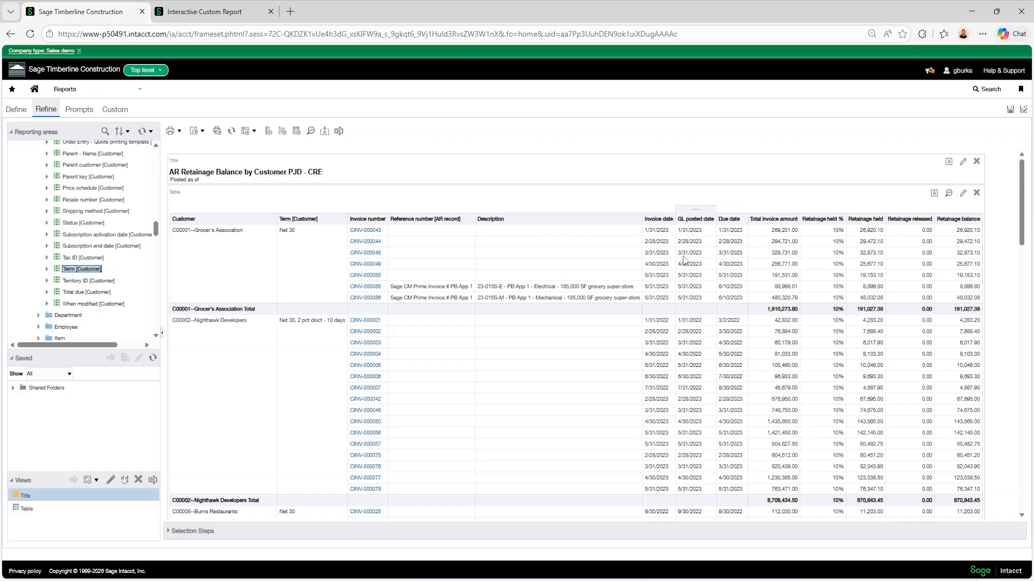
Step: Edit the table view to remove the GL posted date column and hide the Description column
click(964, 193)
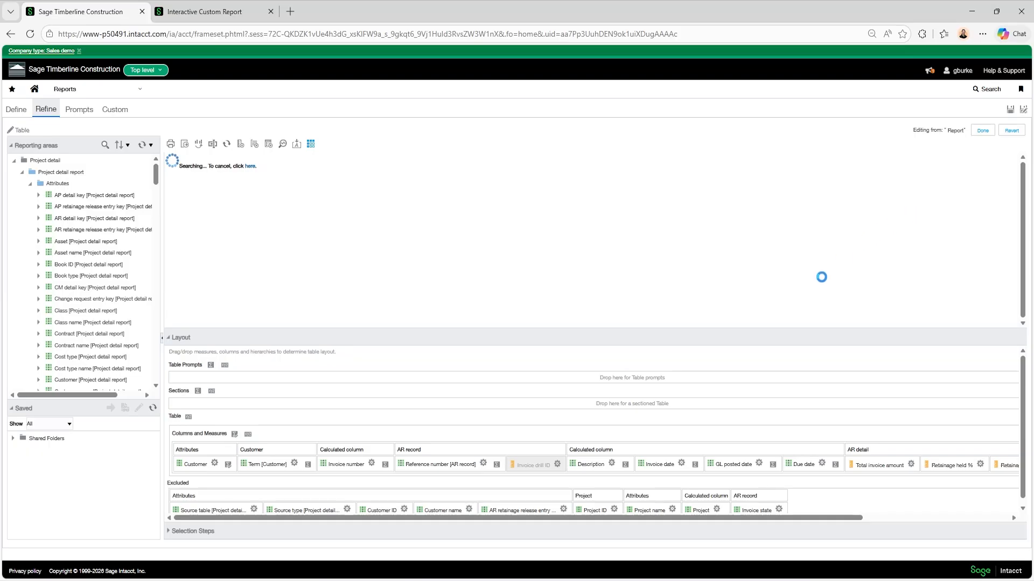
click(759, 464)
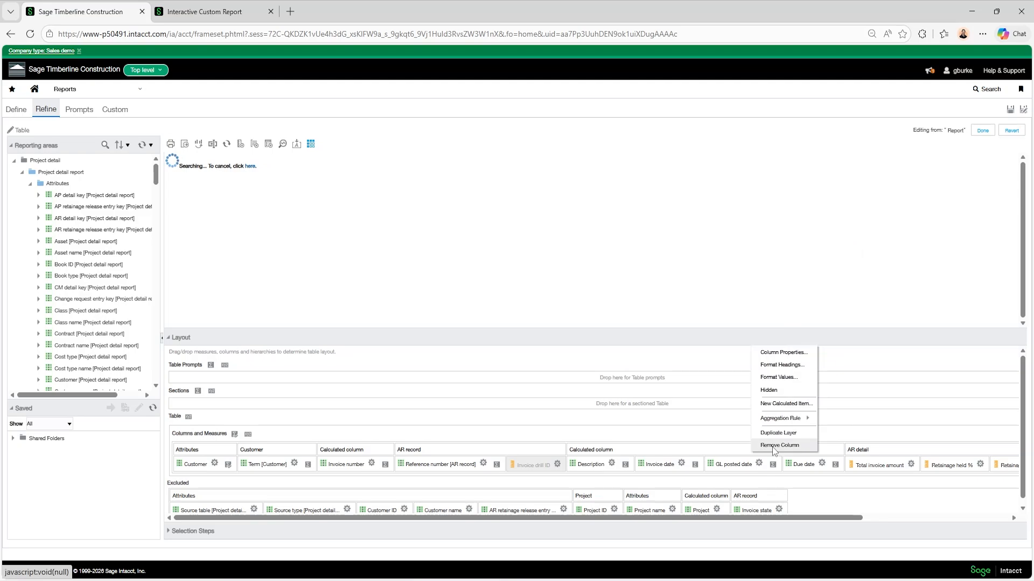
click(773, 447)
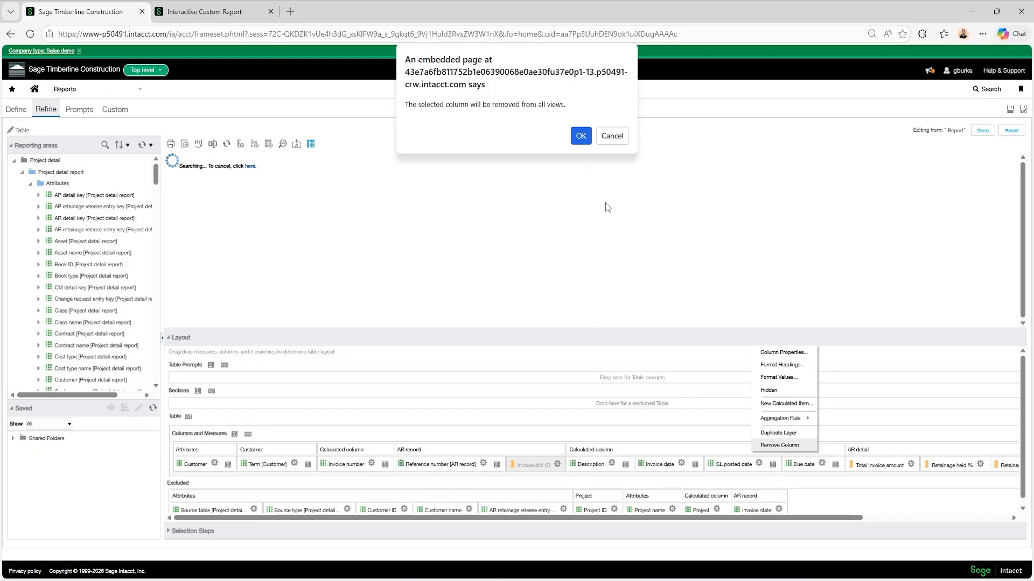
click(581, 137)
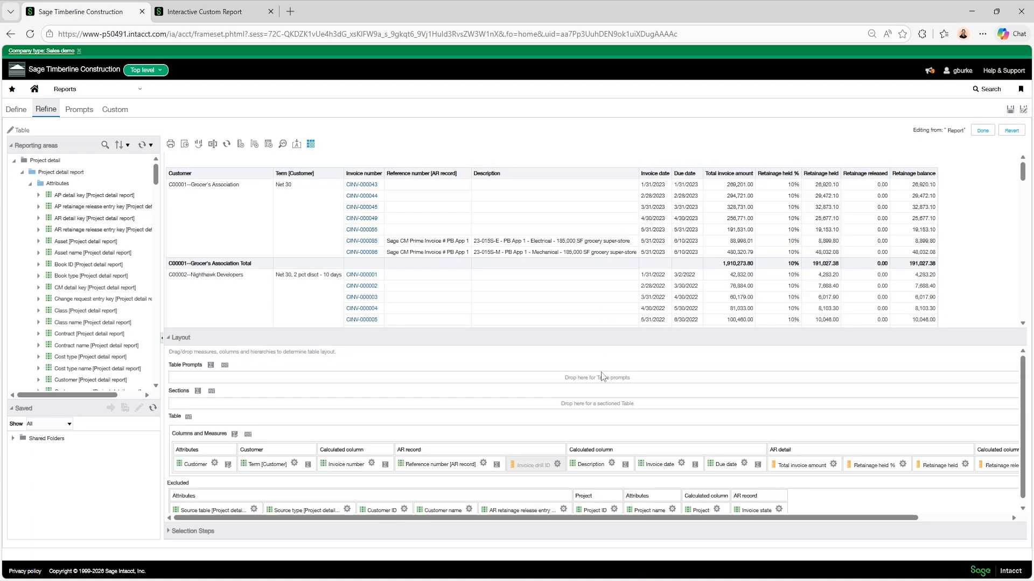
click(611, 463)
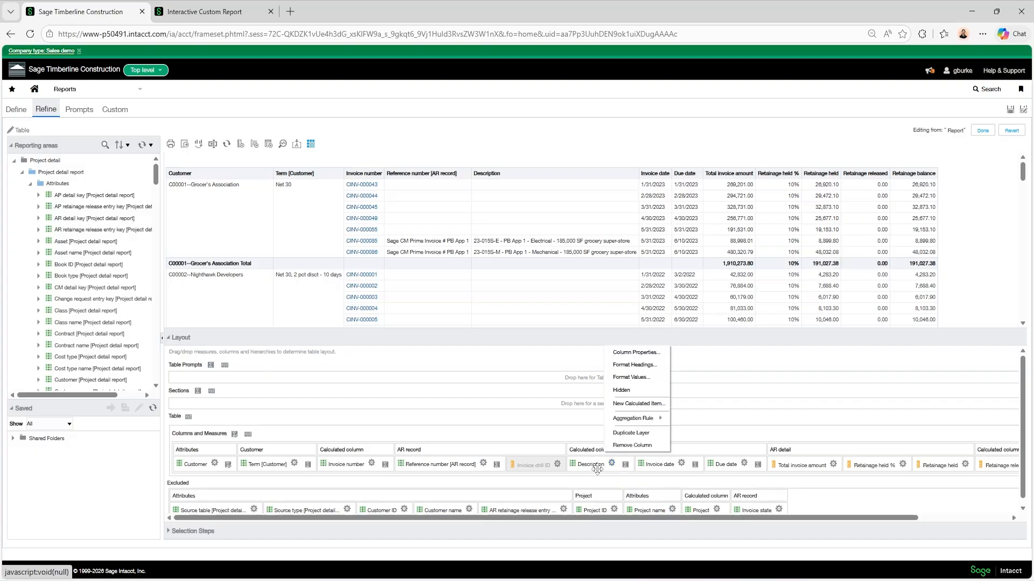
click(621, 390)
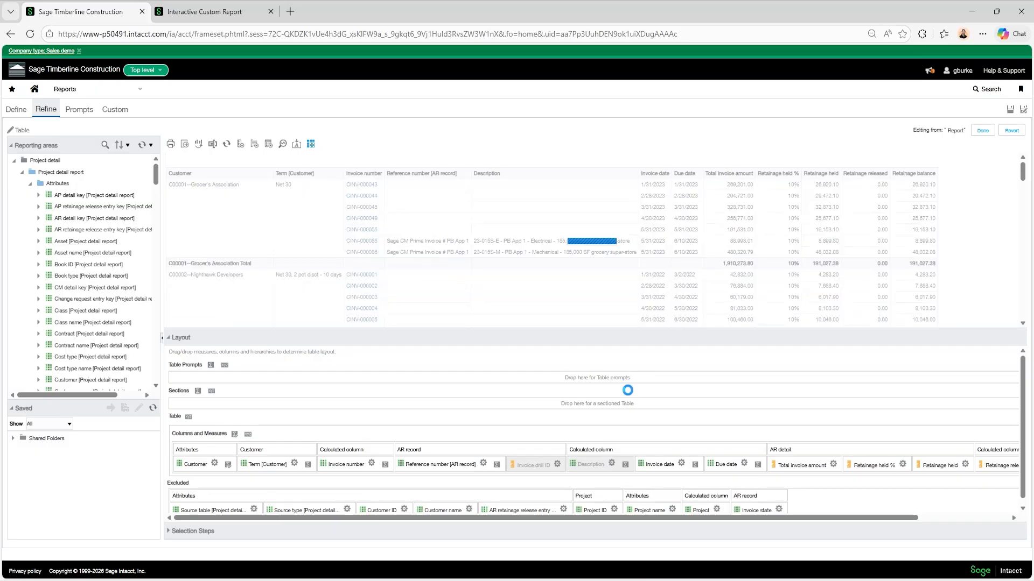